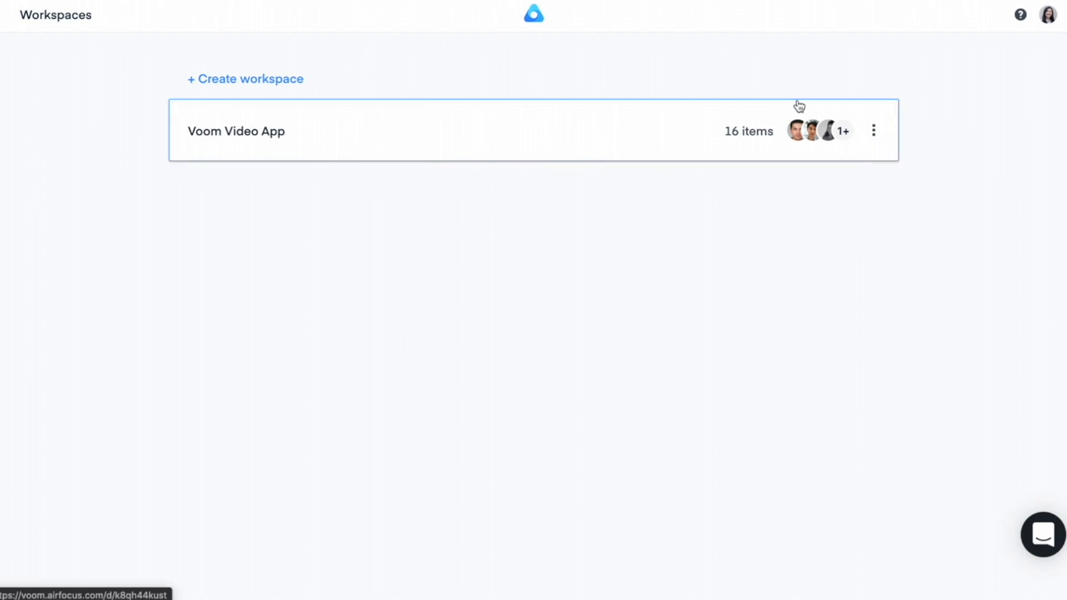
# Open the Voom Video App workspace and add an item named Slack bot to the Stickiness group
pyautogui.click(572, 119)
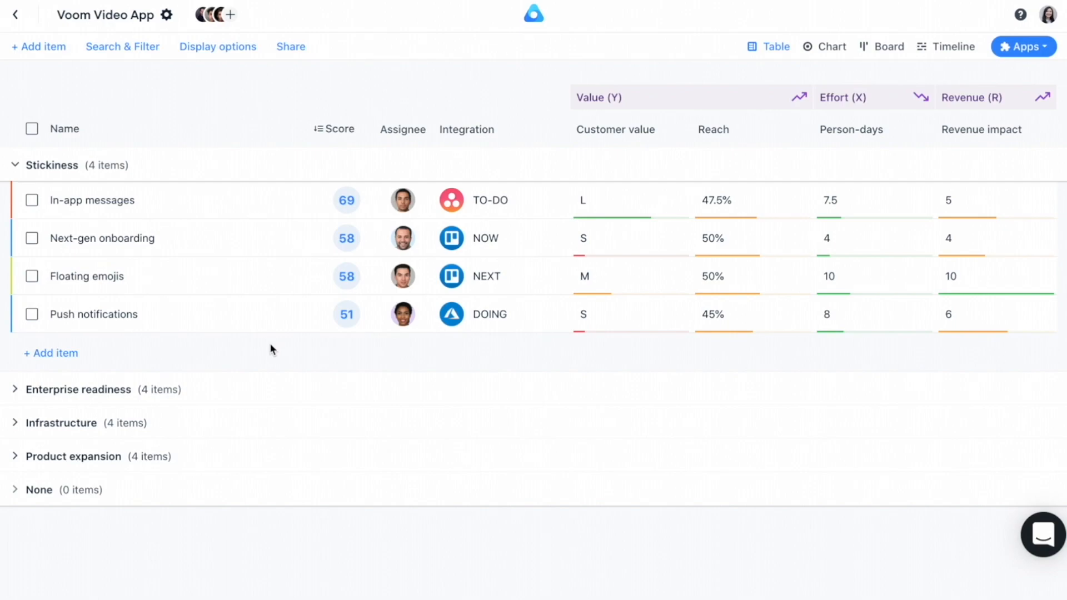
pyautogui.click(1024, 47)
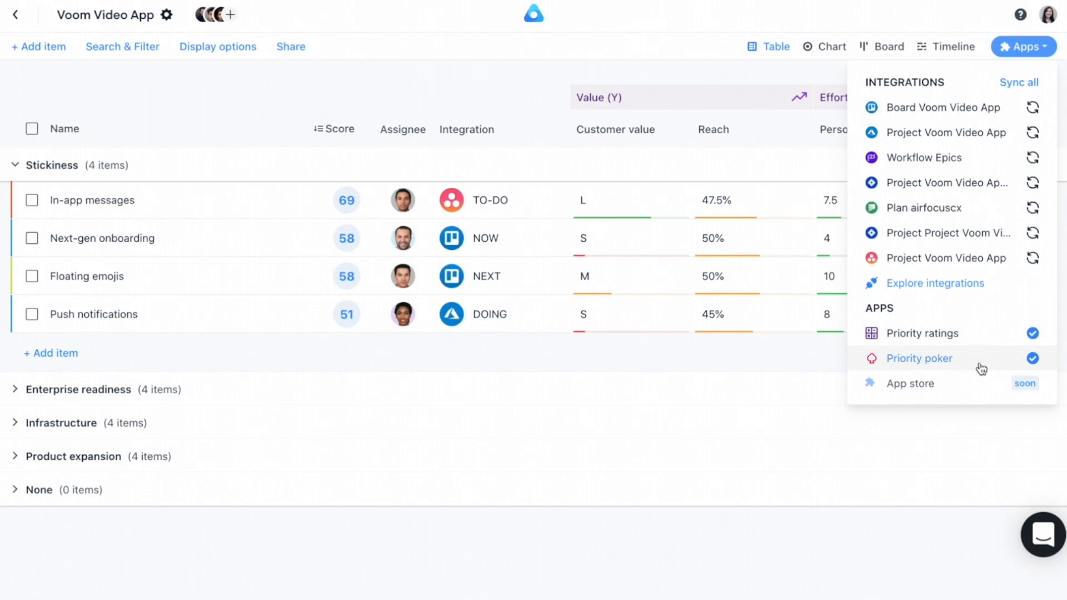
pyautogui.click(820, 360)
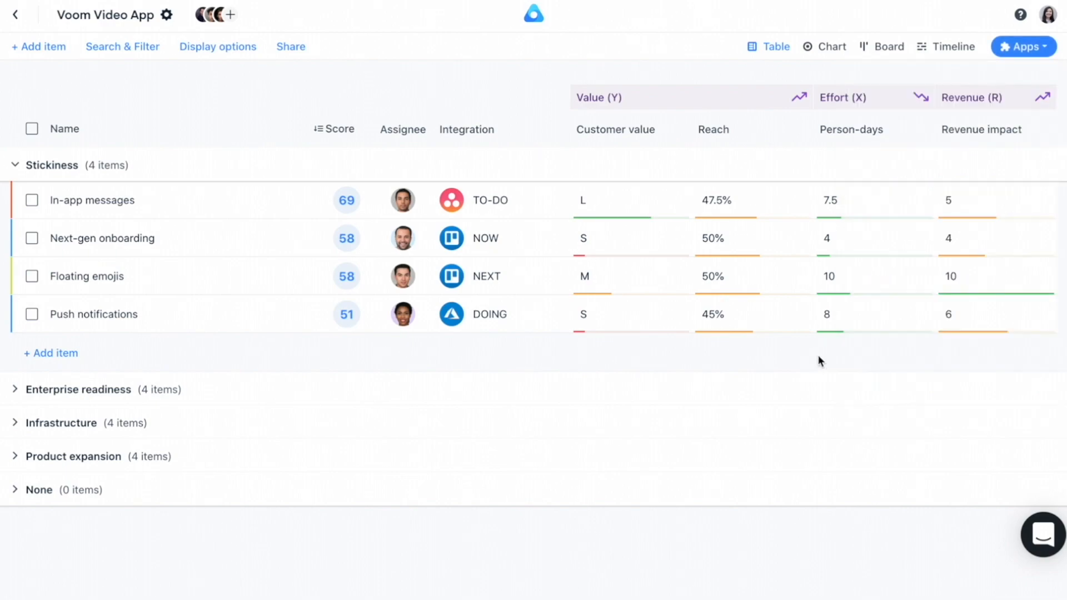
pyautogui.click(64, 352)
pyautogui.write('Slack bot')
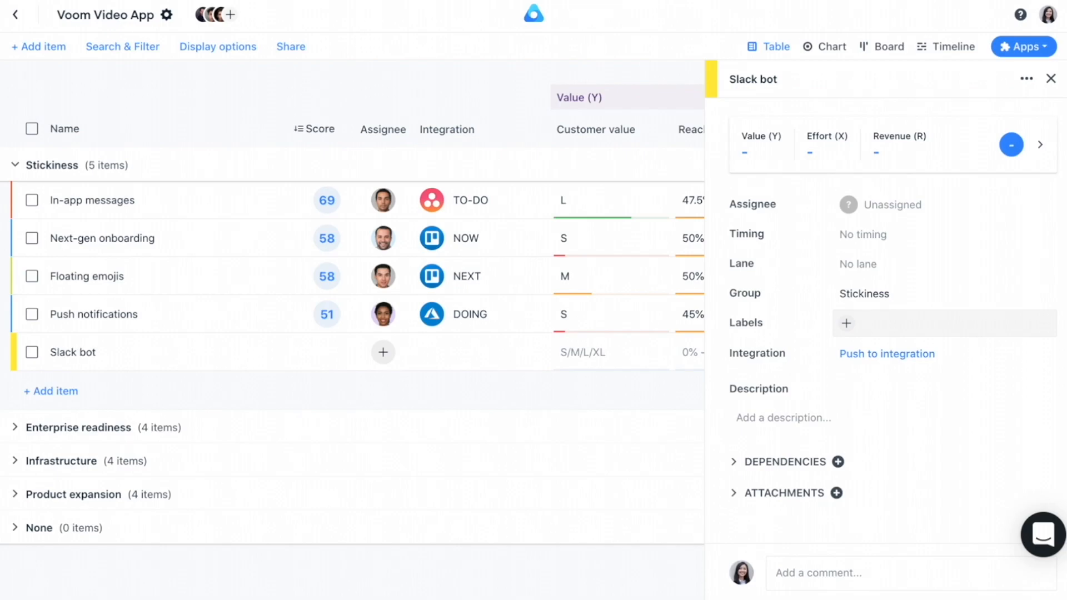
pyautogui.click(1051, 79)
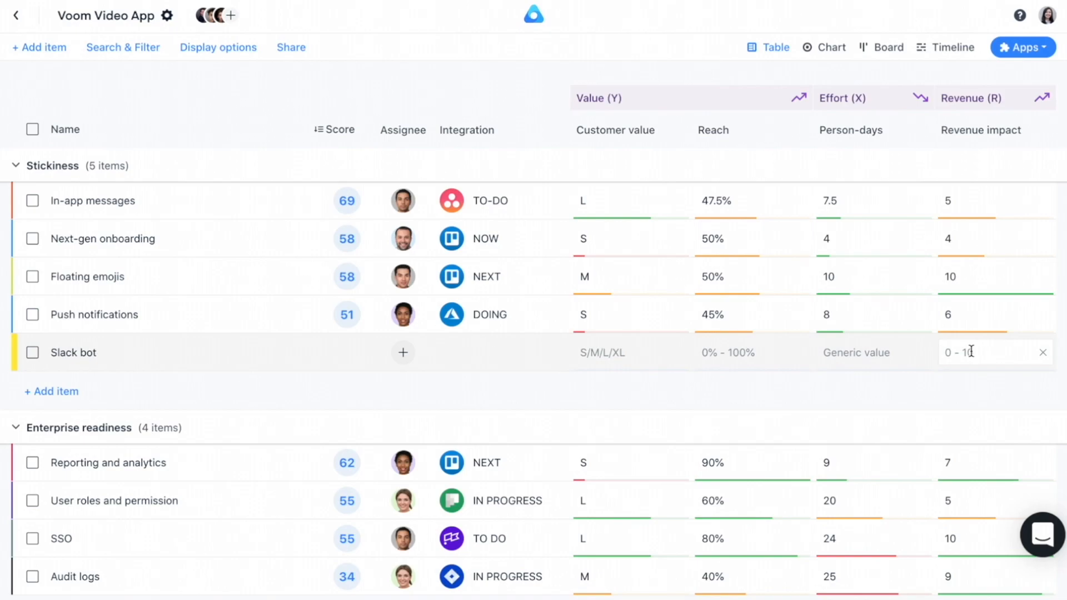
# Create a Priority Poker game named "Voom Priority Poker game"
pyautogui.click(1046, 50)
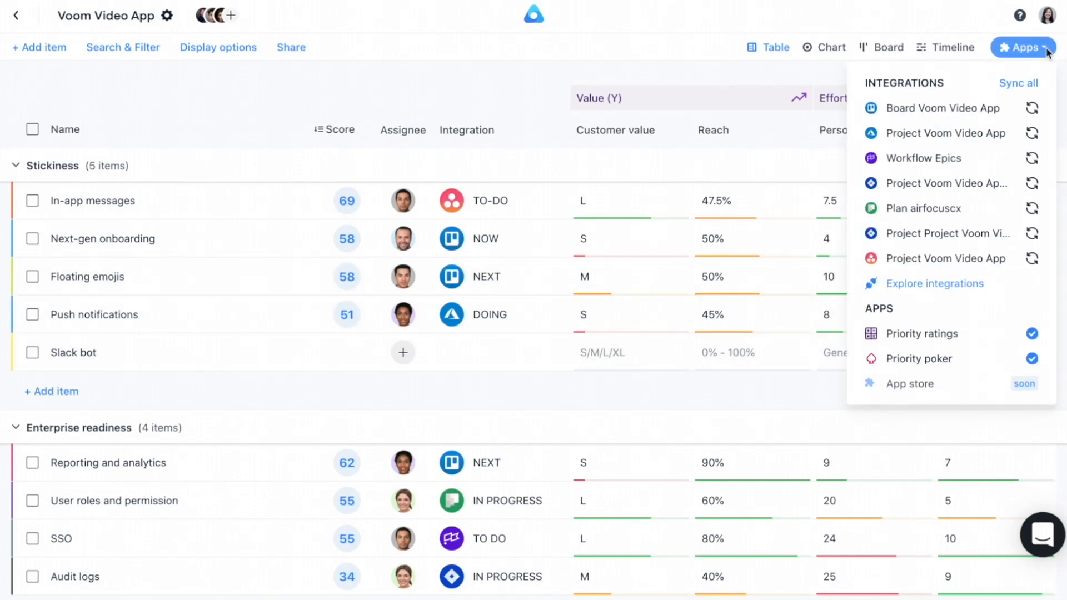
pyautogui.click(994, 362)
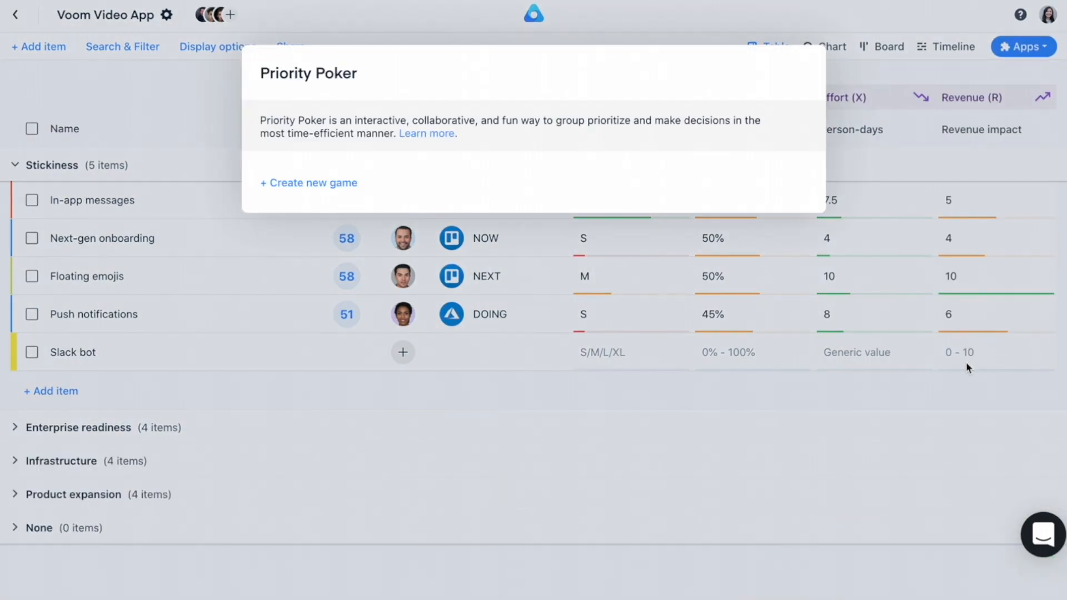
pyautogui.click(327, 185)
pyautogui.write('Voom Priority')
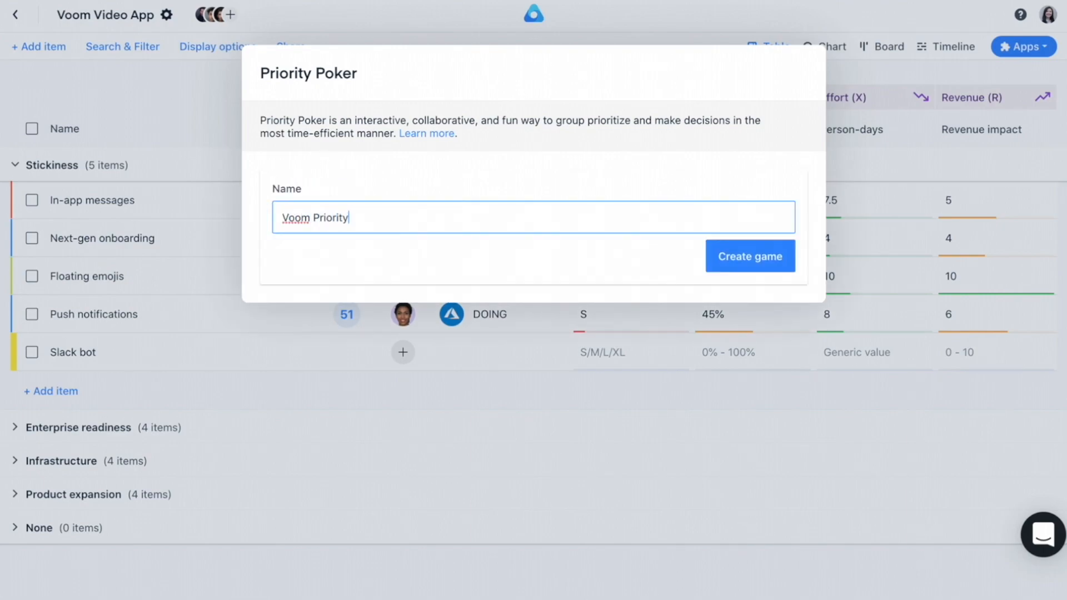
pyautogui.write(' Poker game')
pyautogui.click(759, 256)
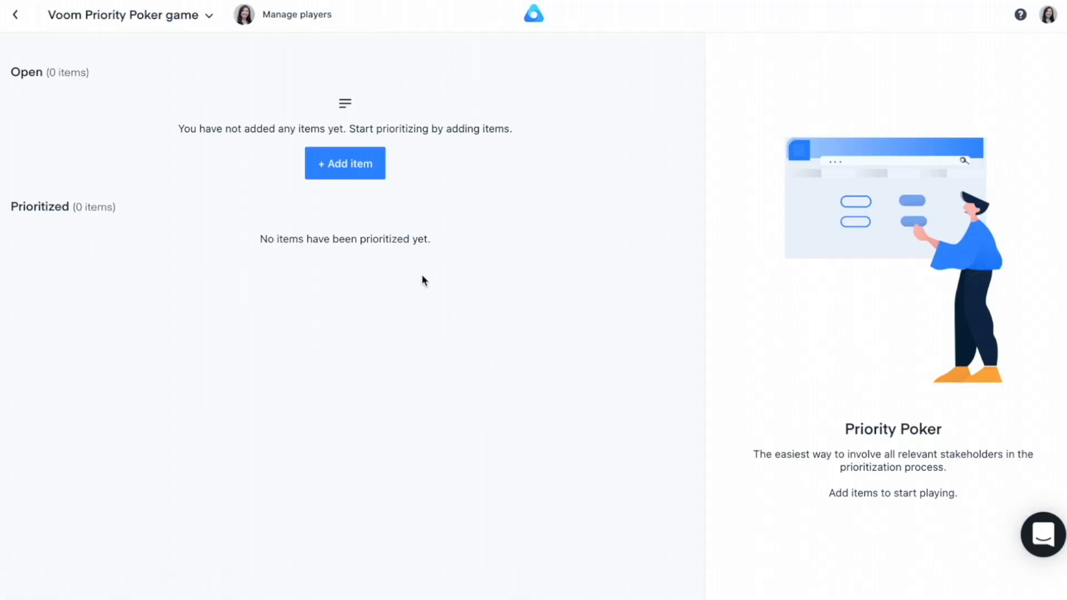
# Filter the selectable items to the Stickiness group, including already rated ones, and add In-app messages and Slack bot to the game
pyautogui.click(355, 170)
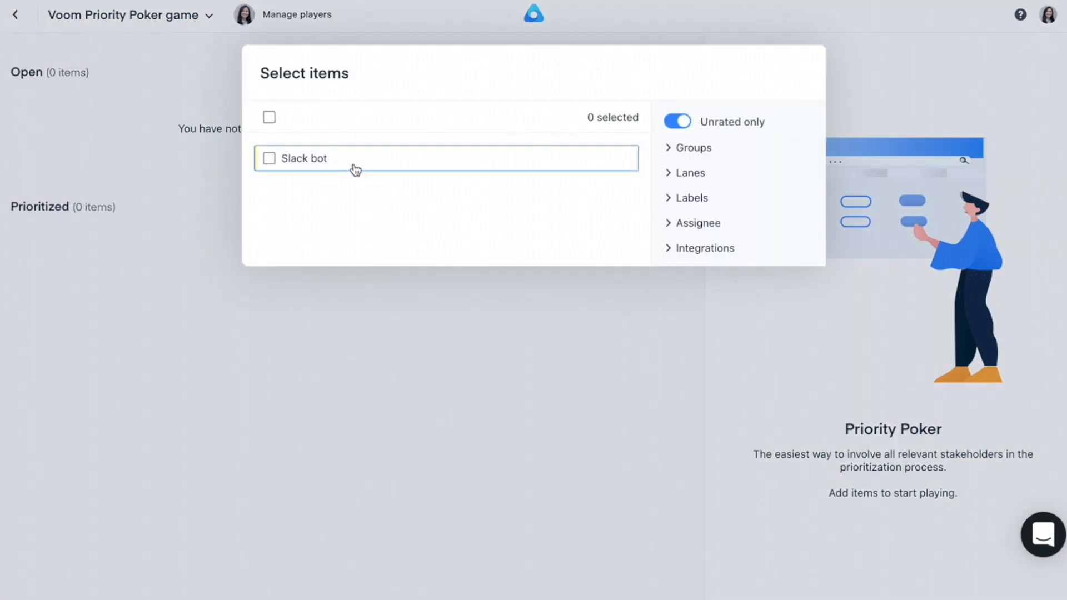
pyautogui.click(667, 157)
pyautogui.click(796, 177)
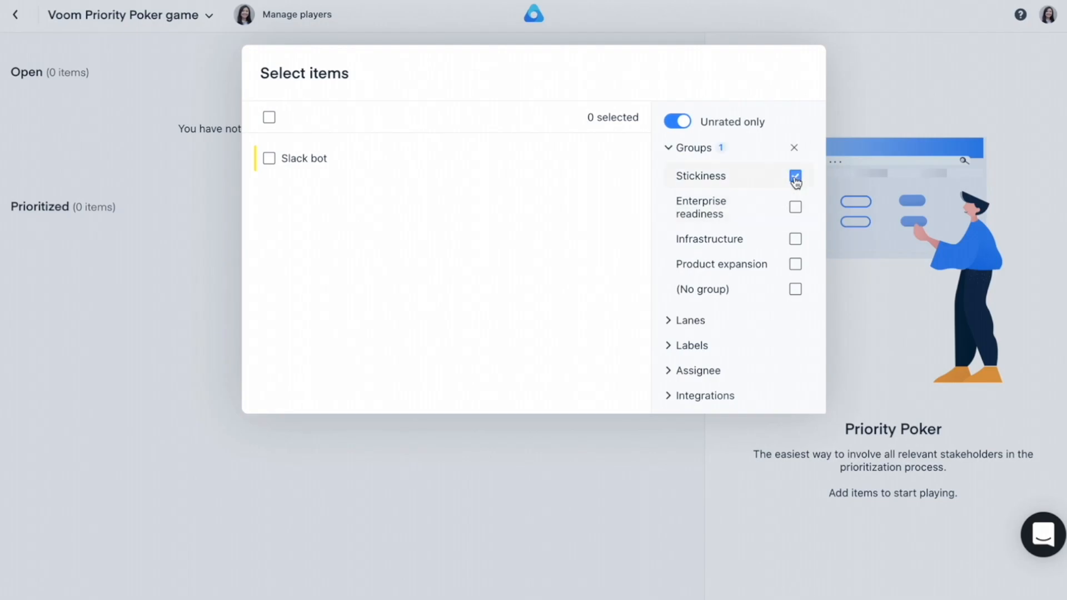
pyautogui.click(678, 121)
pyautogui.click(270, 286)
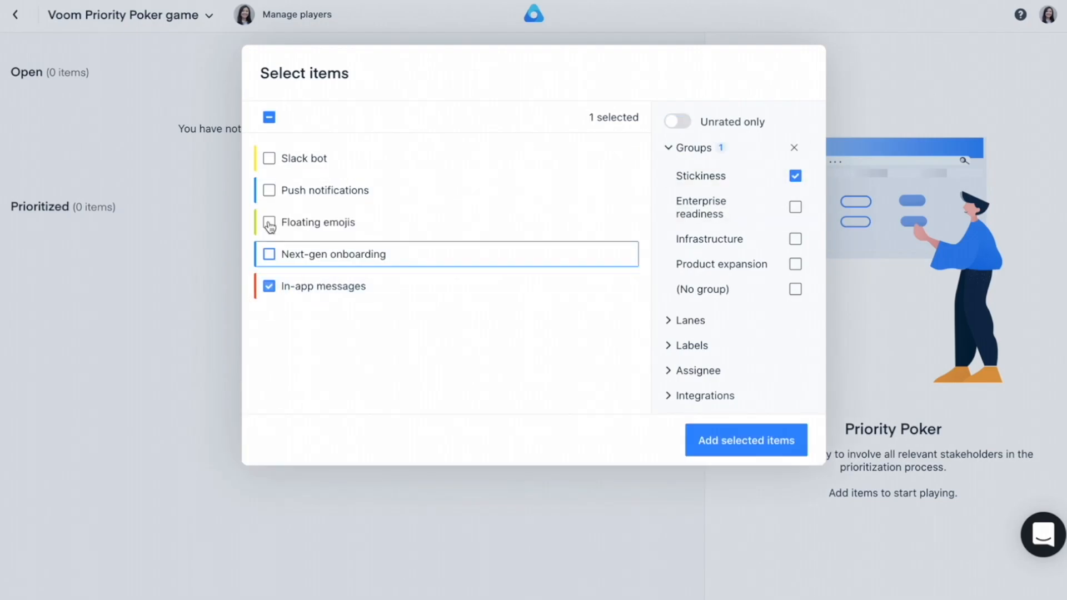
pyautogui.click(270, 159)
pyautogui.click(767, 440)
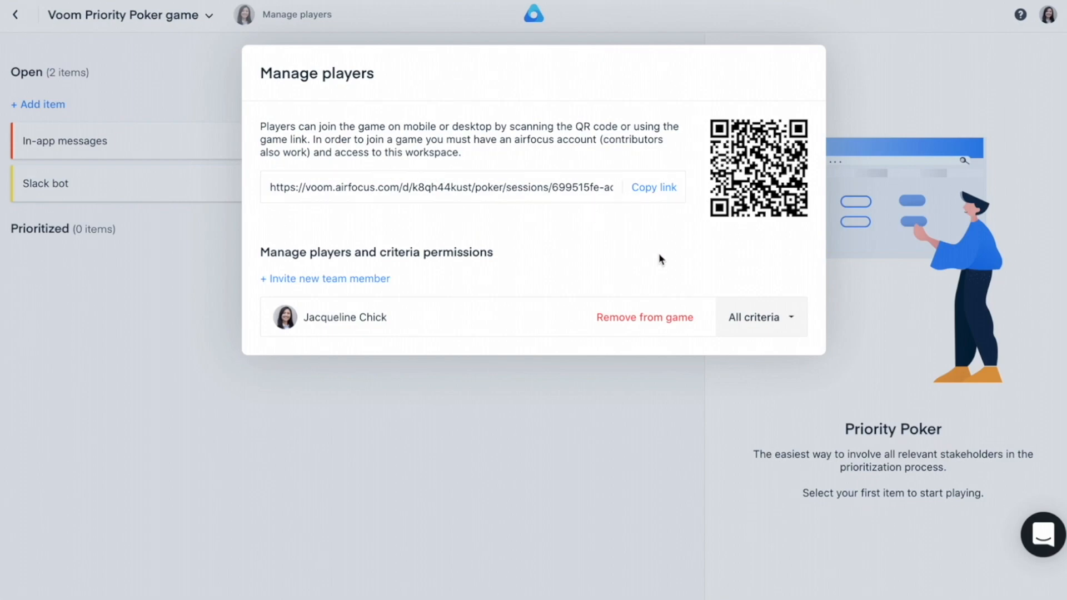
# Check the game owner's criteria permissions and add the first listed team member as a player
pyautogui.click(794, 326)
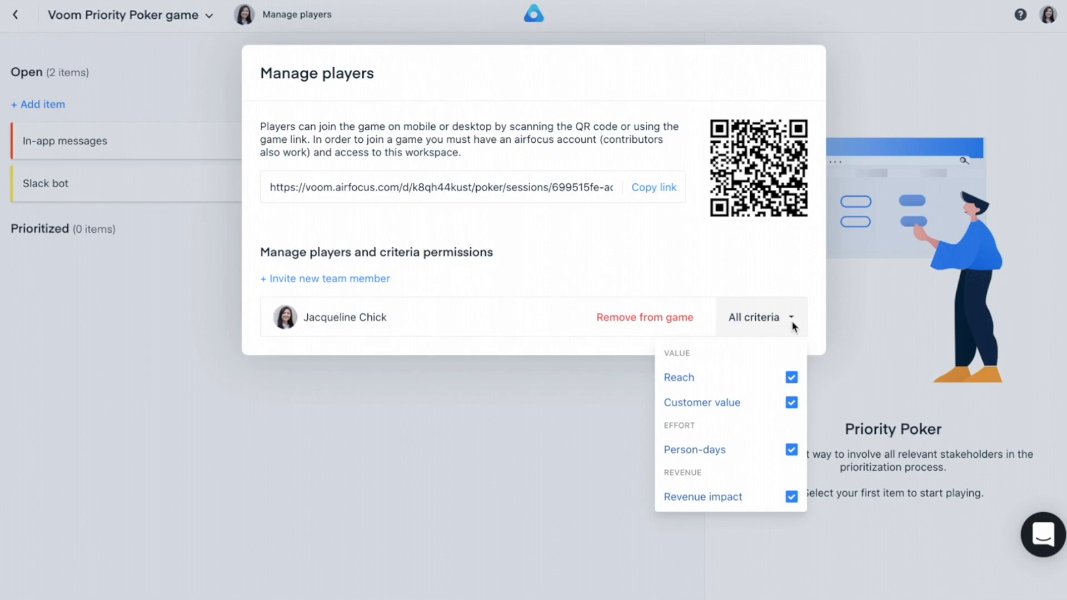
pyautogui.click(794, 322)
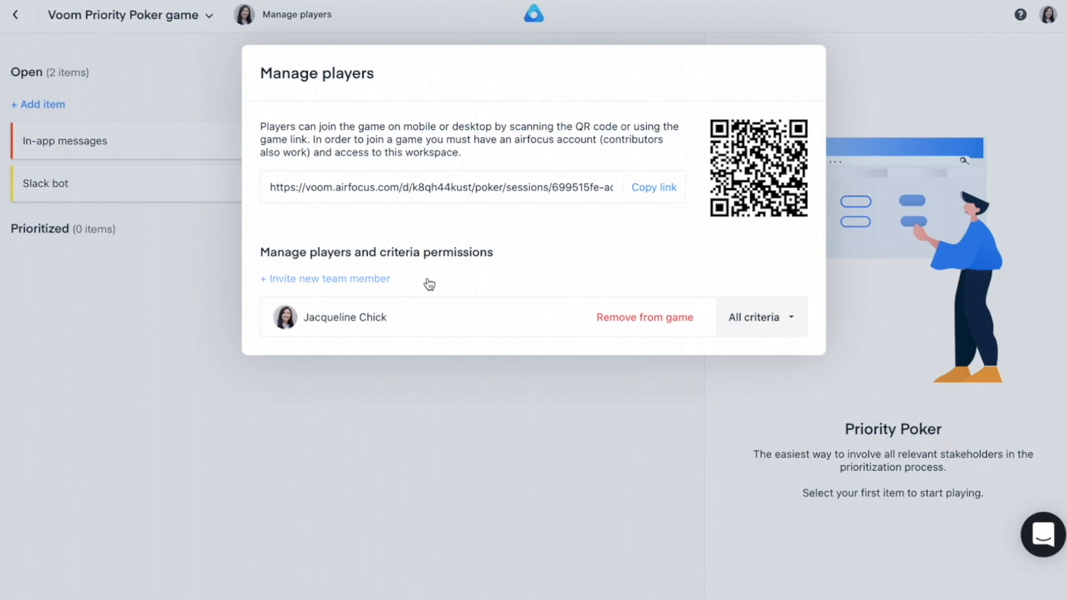
pyautogui.click(371, 279)
pyautogui.click(380, 279)
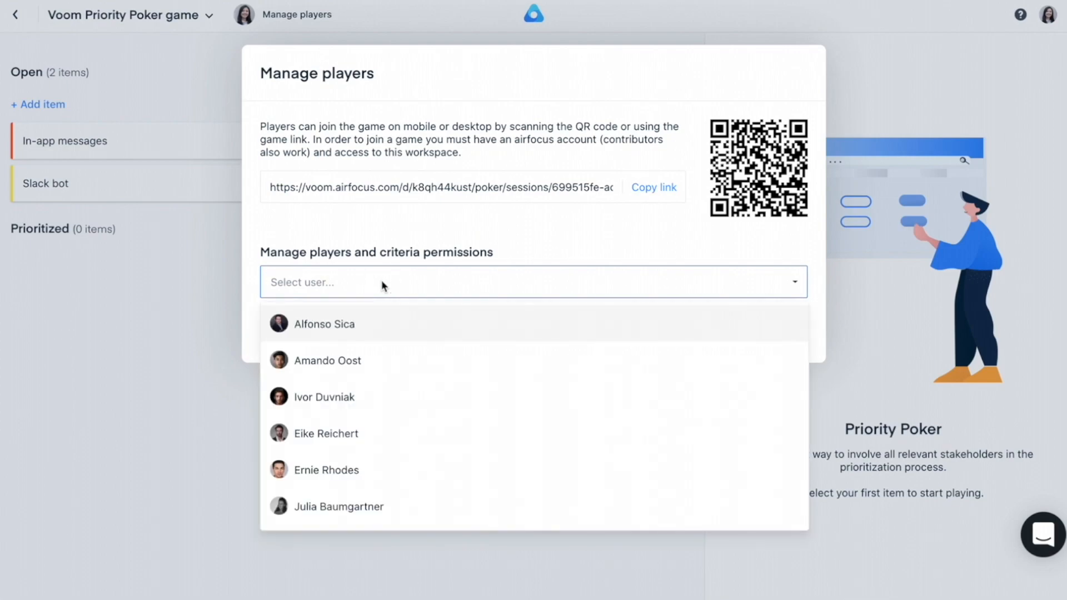
pyautogui.click(373, 332)
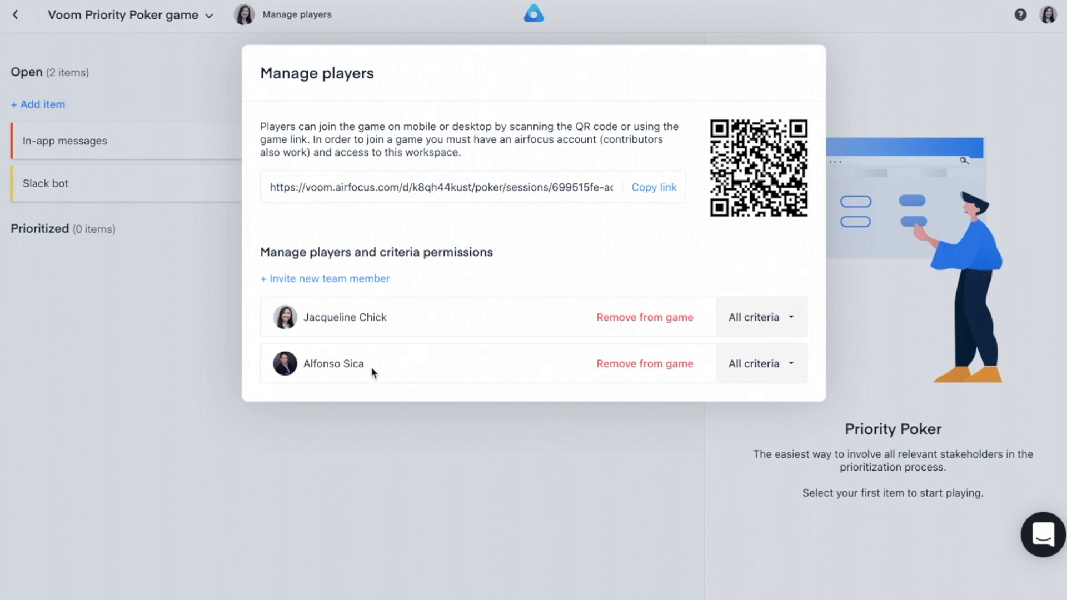
# Remove the Person-days criterion from the added player's permissions and add the fourth listed team member to the game
pyautogui.click(787, 365)
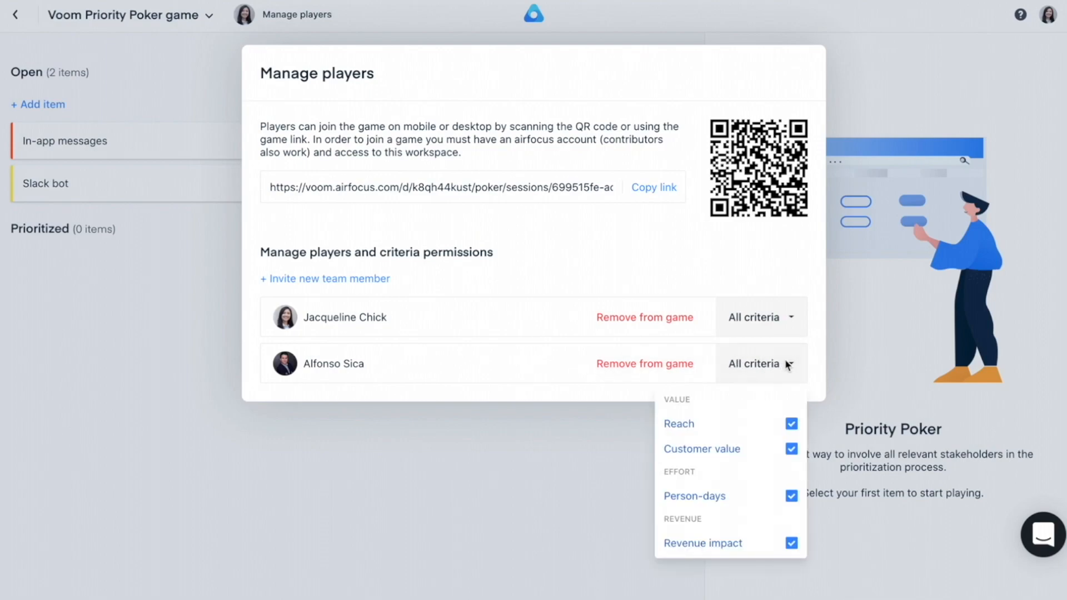
pyautogui.click(792, 496)
pyautogui.click(609, 286)
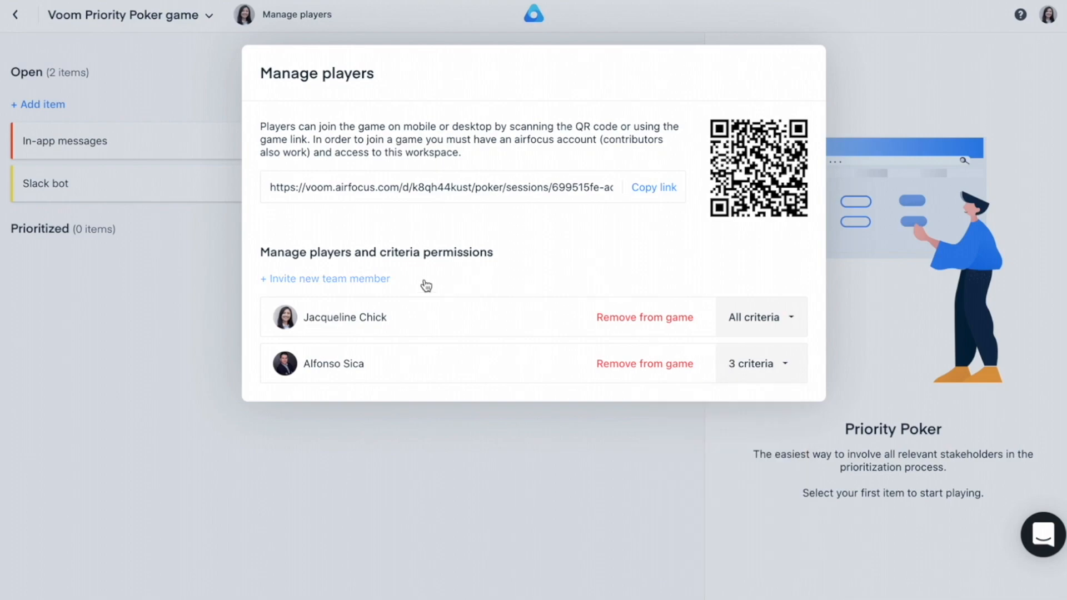
pyautogui.click(369, 278)
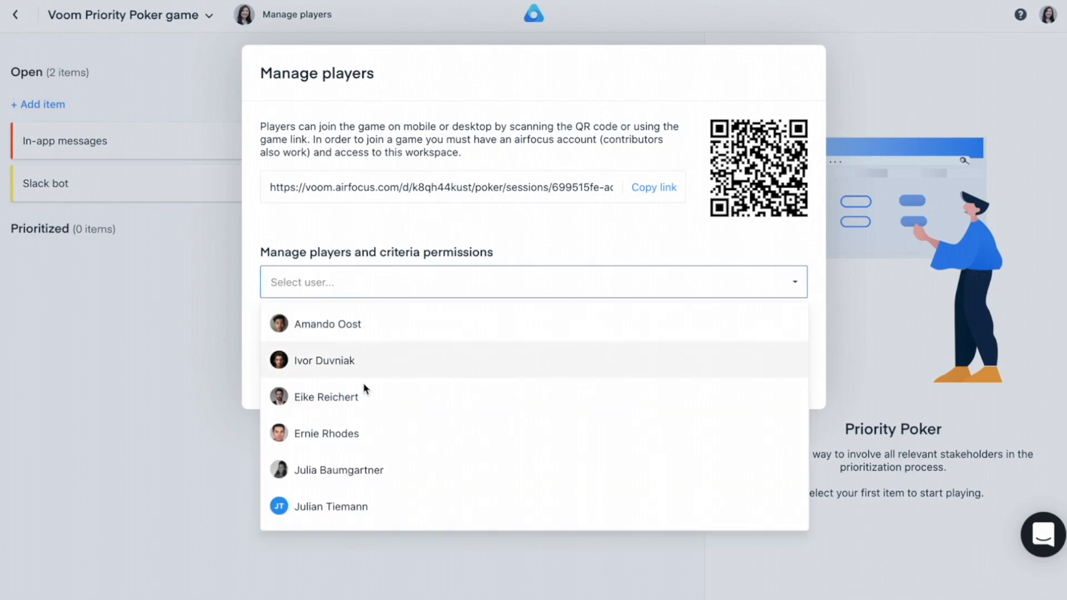
pyautogui.click(362, 435)
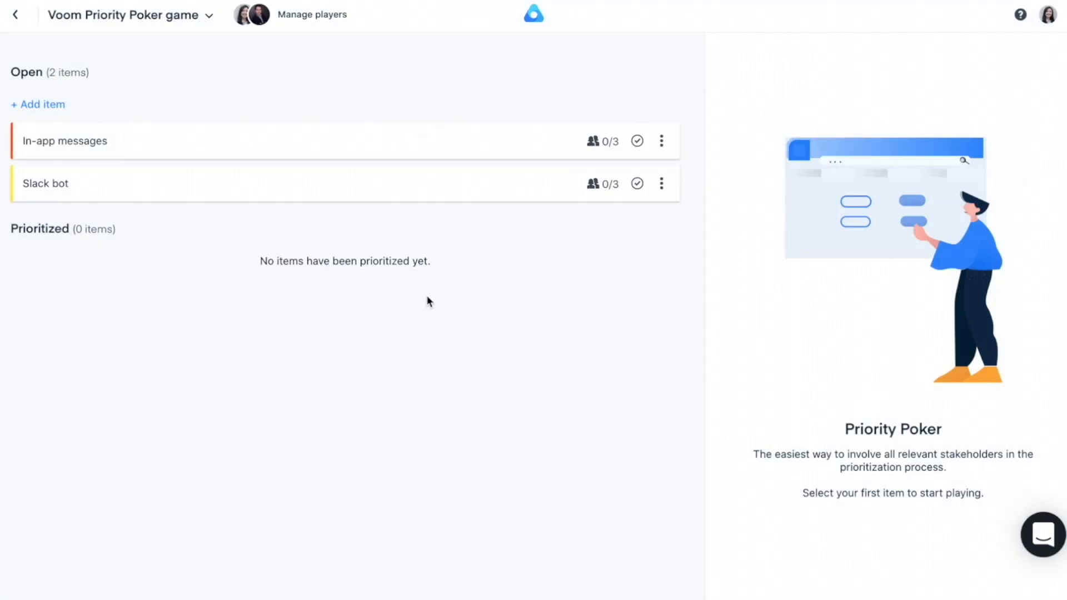
# Look over the game's options and the rating form of the In-app messages item
pyautogui.click(205, 17)
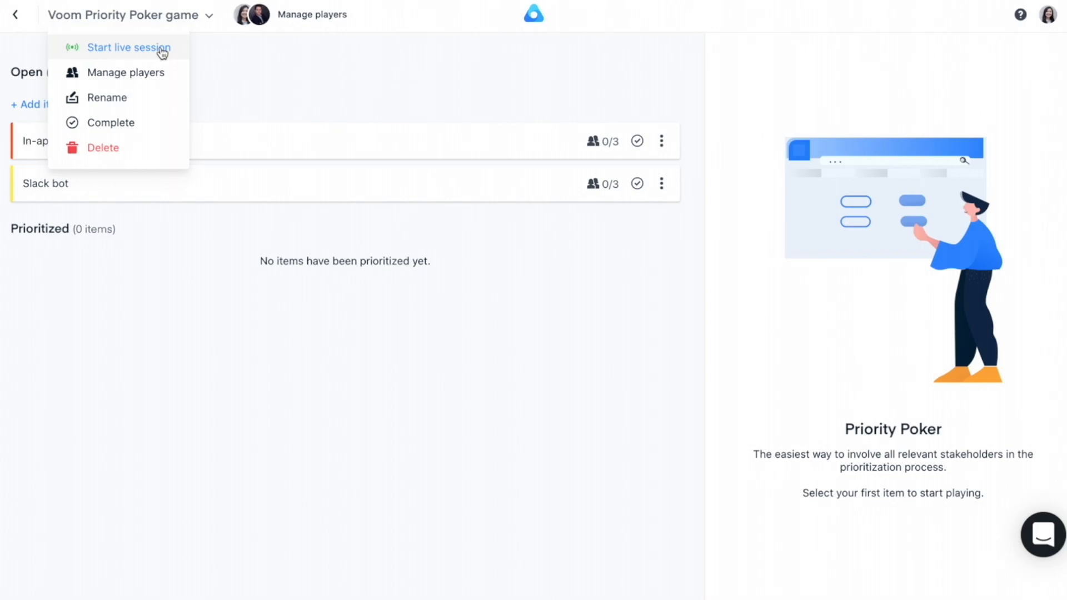
pyautogui.click(320, 139)
pyautogui.click(308, 142)
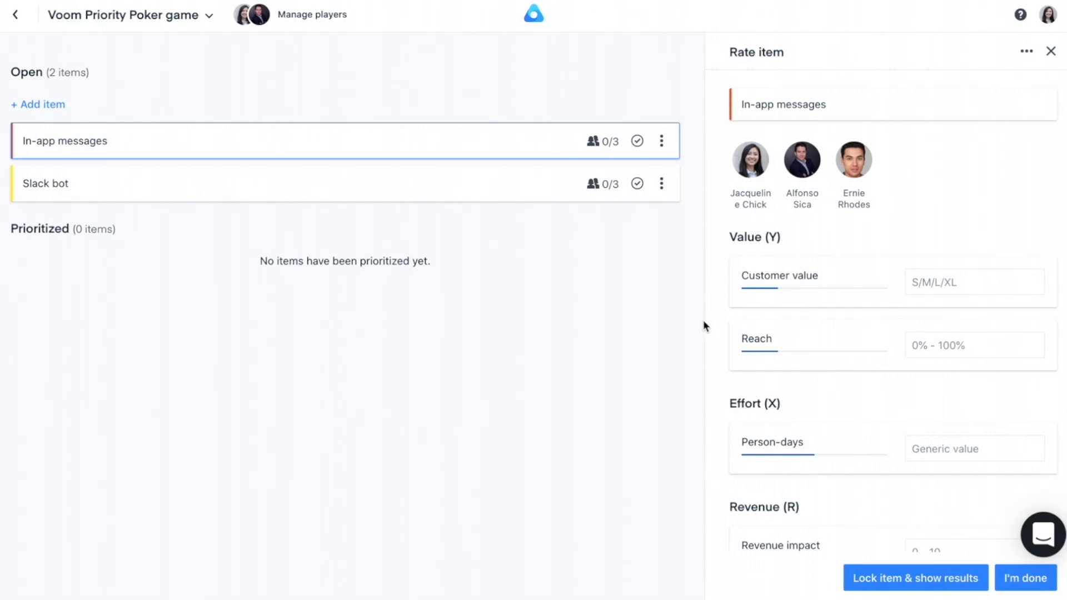
pyautogui.click(1051, 51)
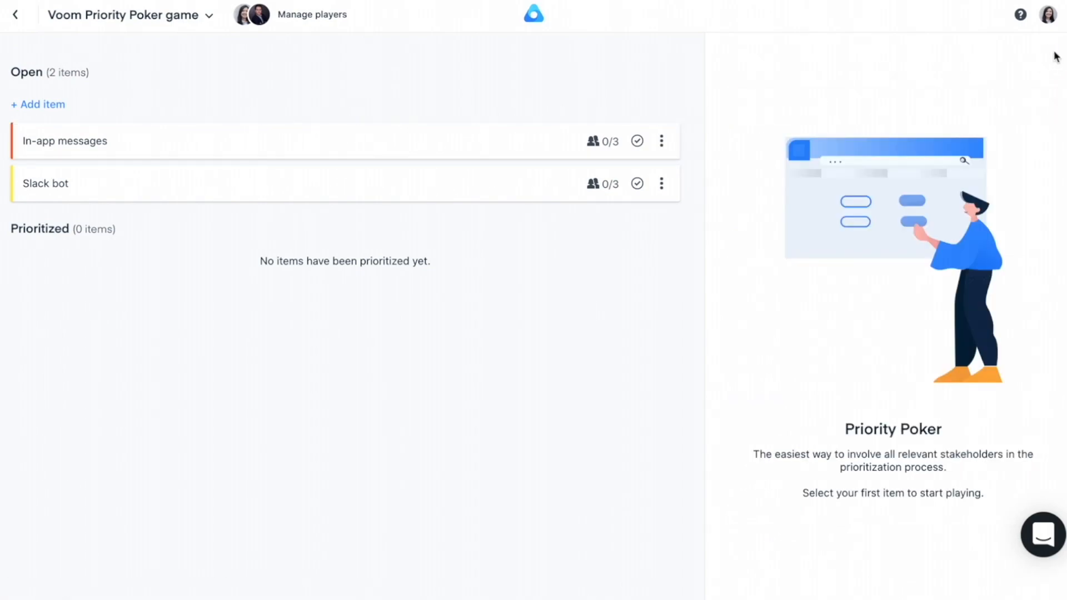
# Start a live session of the Voom Priority Poker game and join it in the invited player's window
pyautogui.click(196, 21)
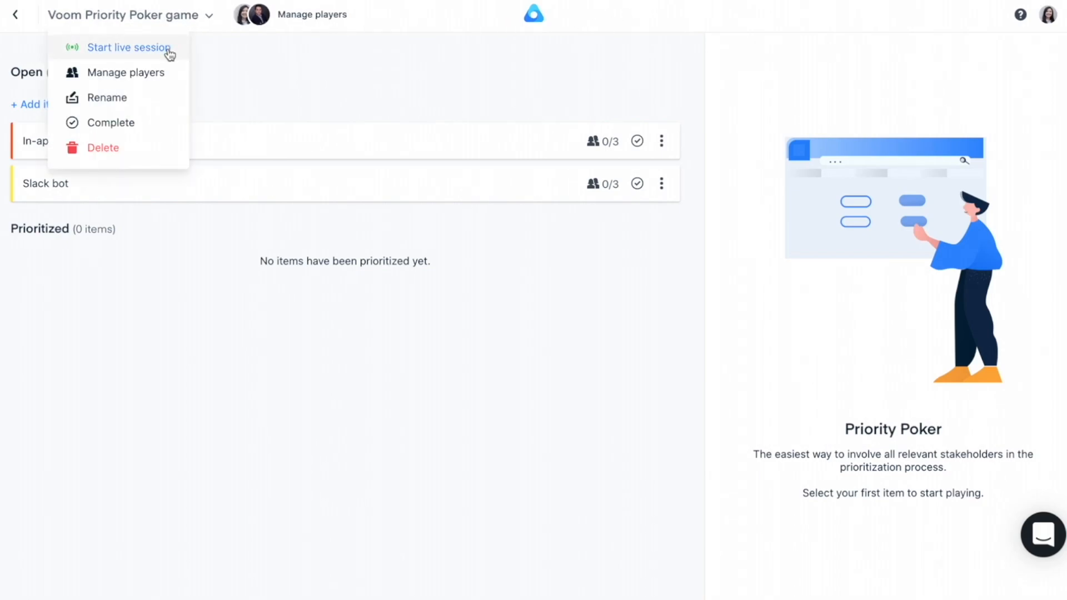
pyautogui.click(169, 54)
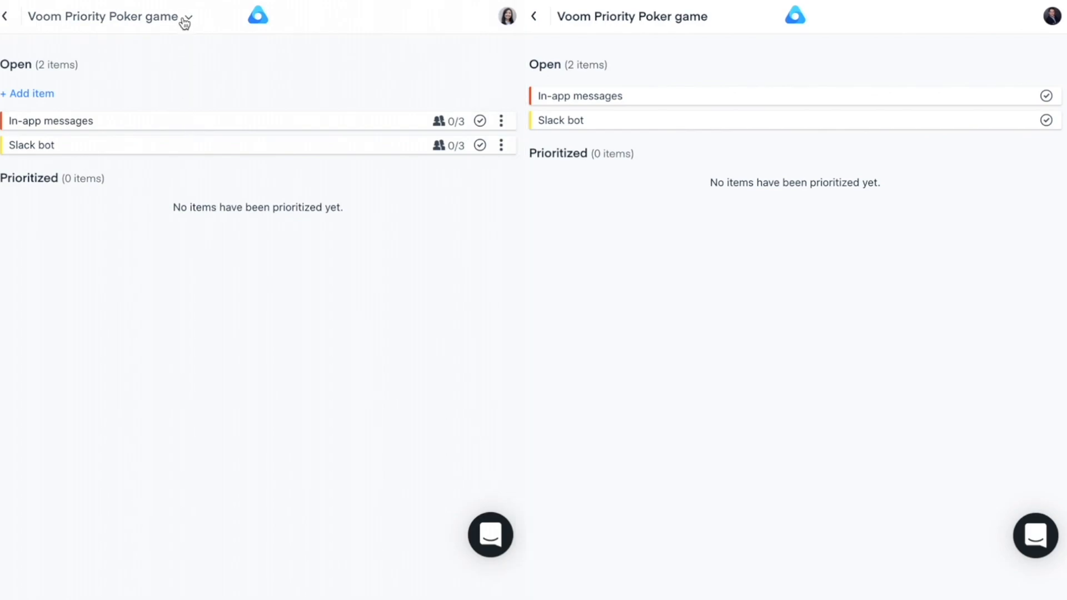
pyautogui.click(185, 22)
pyautogui.click(127, 45)
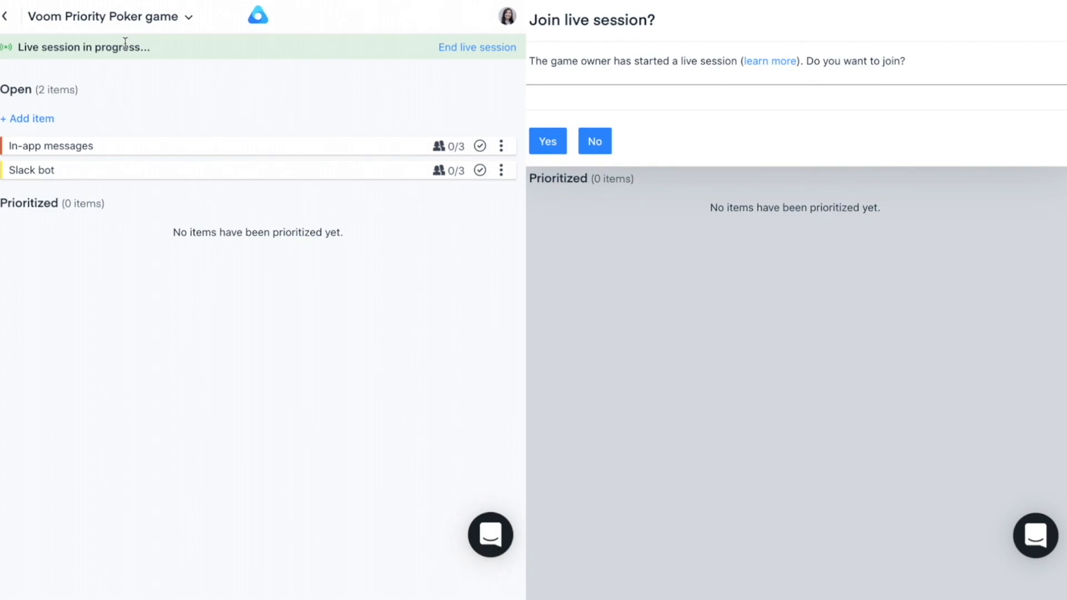
pyautogui.click(547, 141)
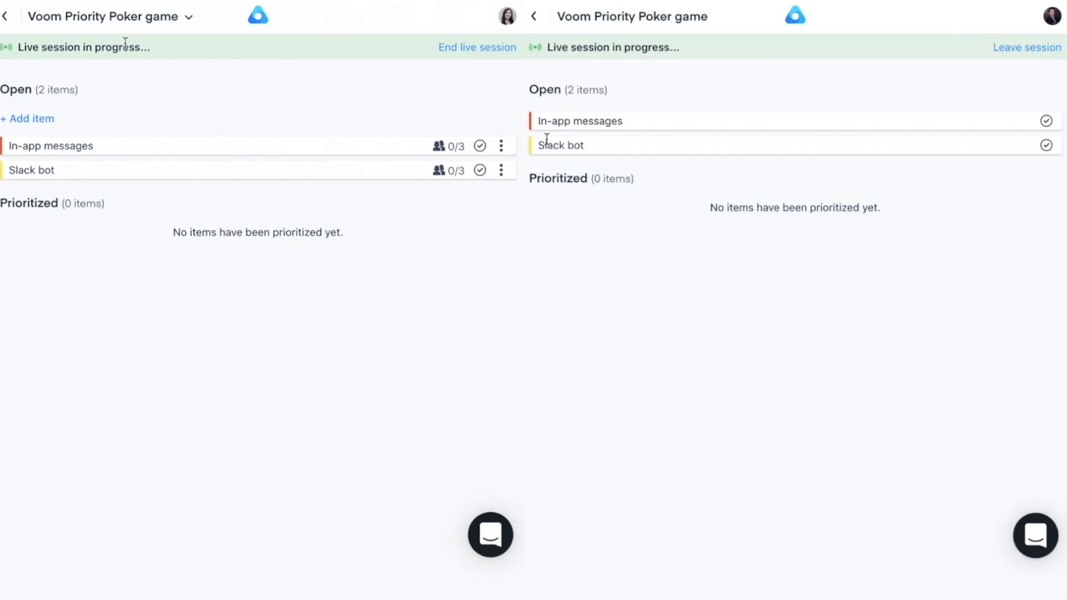
# Pick Slack bot for rating and, as the invited player, rate Customer value S, Reach 10% and Revenue impact 6
pyautogui.click(298, 171)
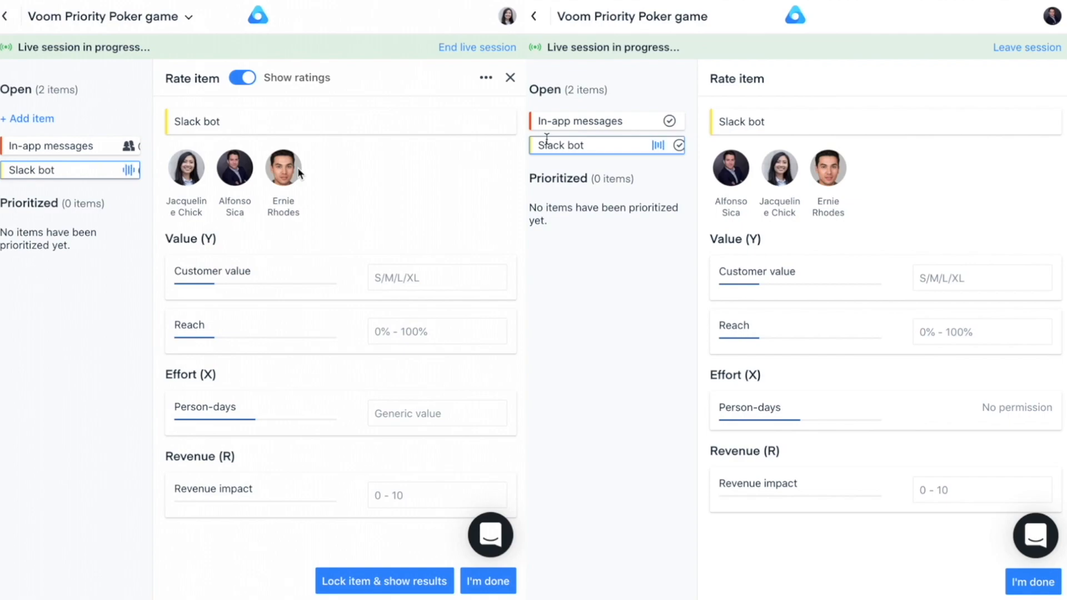
pyautogui.click(946, 278)
pyautogui.click(942, 310)
pyautogui.click(941, 331)
pyautogui.write('10')
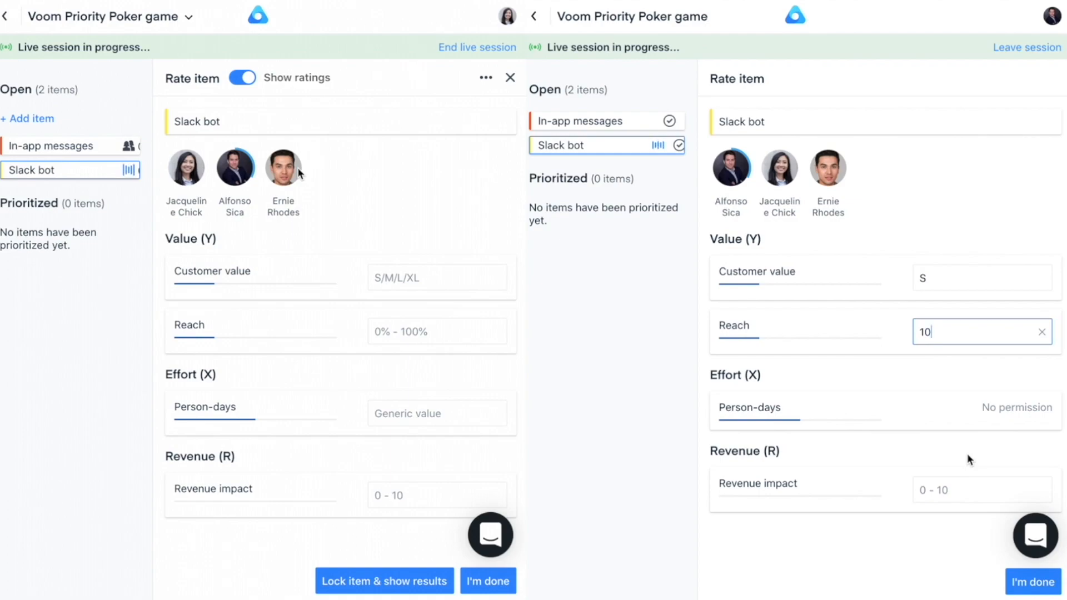
pyautogui.click(960, 489)
pyautogui.write('6')
# As the game owner, rate Slack bot with Customer value XL, Reach 90%, Person-days 9 and Revenue impact 10
pyautogui.click(417, 278)
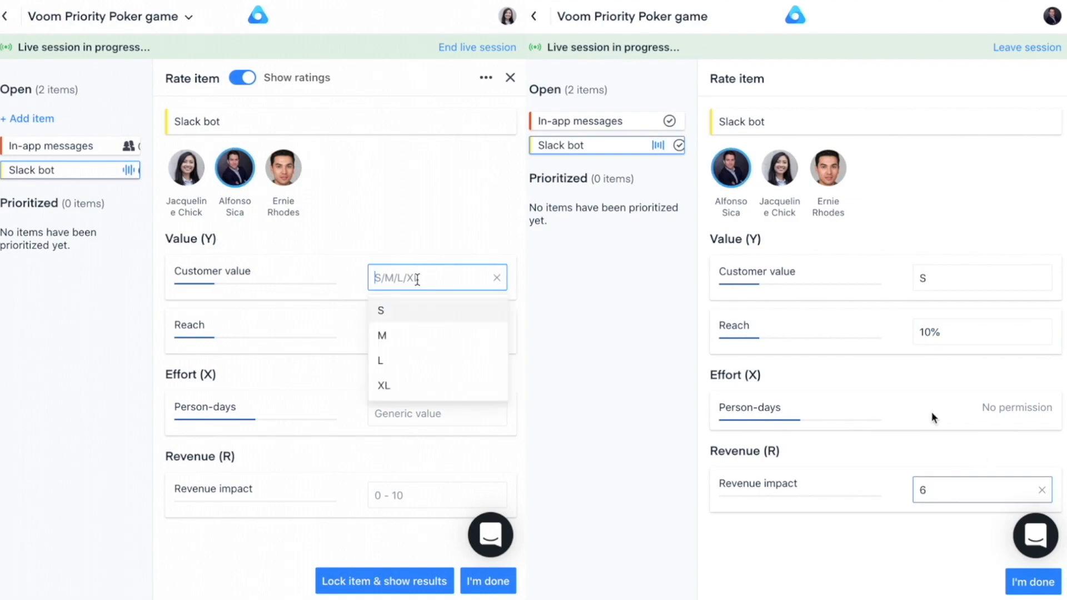
pyautogui.click(396, 385)
pyautogui.click(411, 331)
pyautogui.write('90')
pyautogui.click(436, 414)
pyautogui.write('9')
pyautogui.click(429, 492)
pyautogui.write('10')
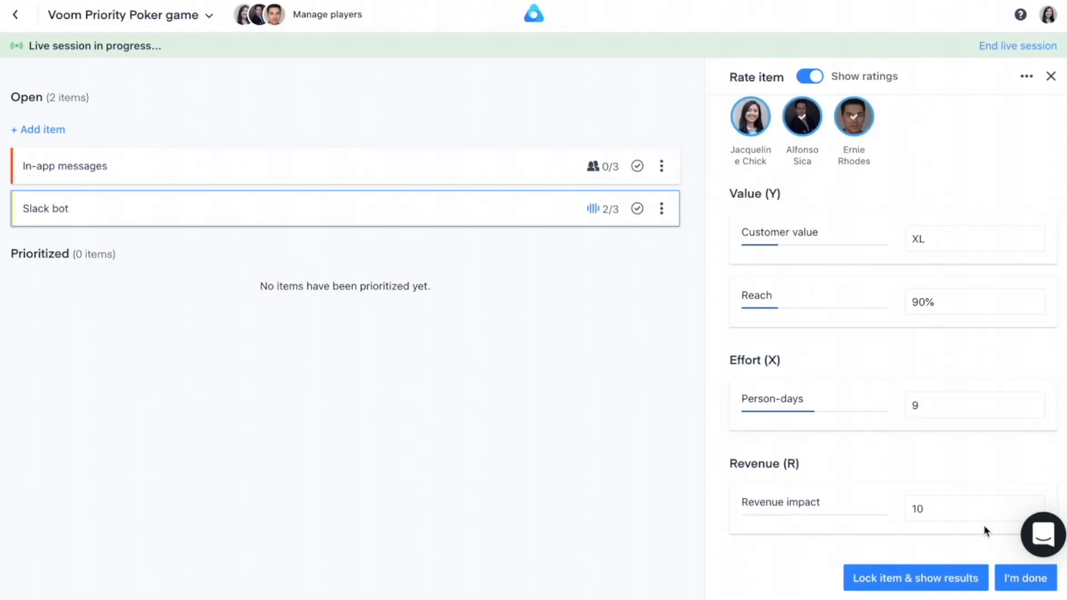
# Lock Slack bot to reveal its results, and complete the item with a final Customer value rating of XL
pyautogui.click(923, 580)
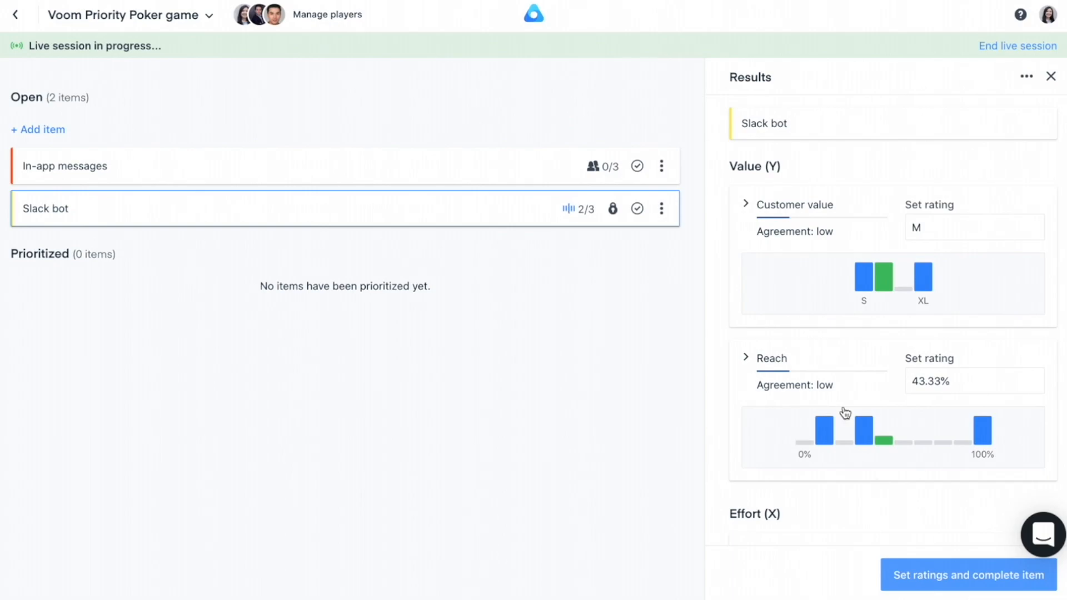
pyautogui.click(748, 205)
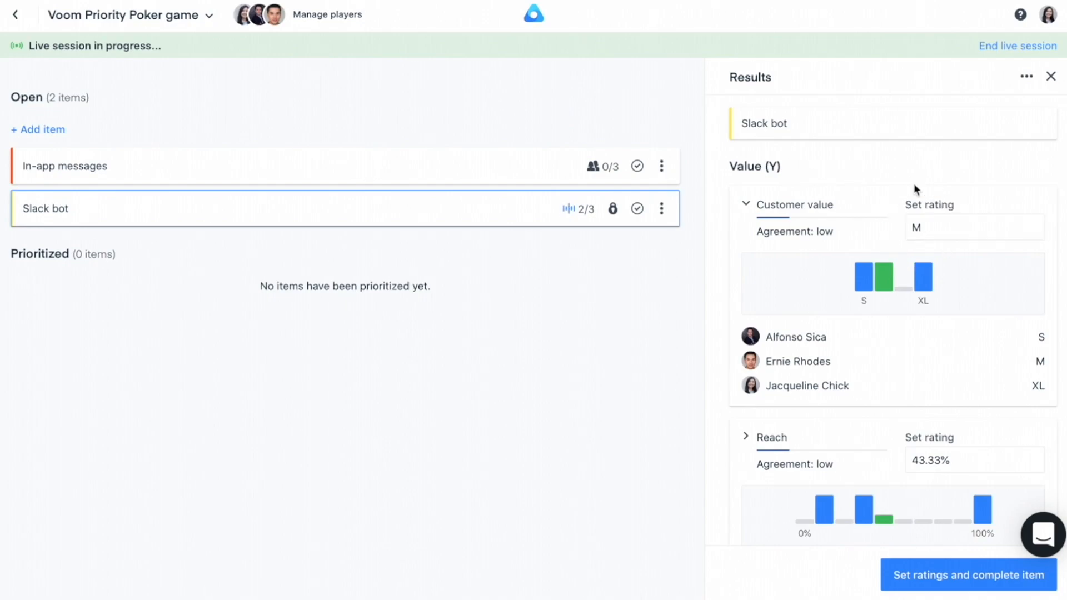
pyautogui.click(934, 226)
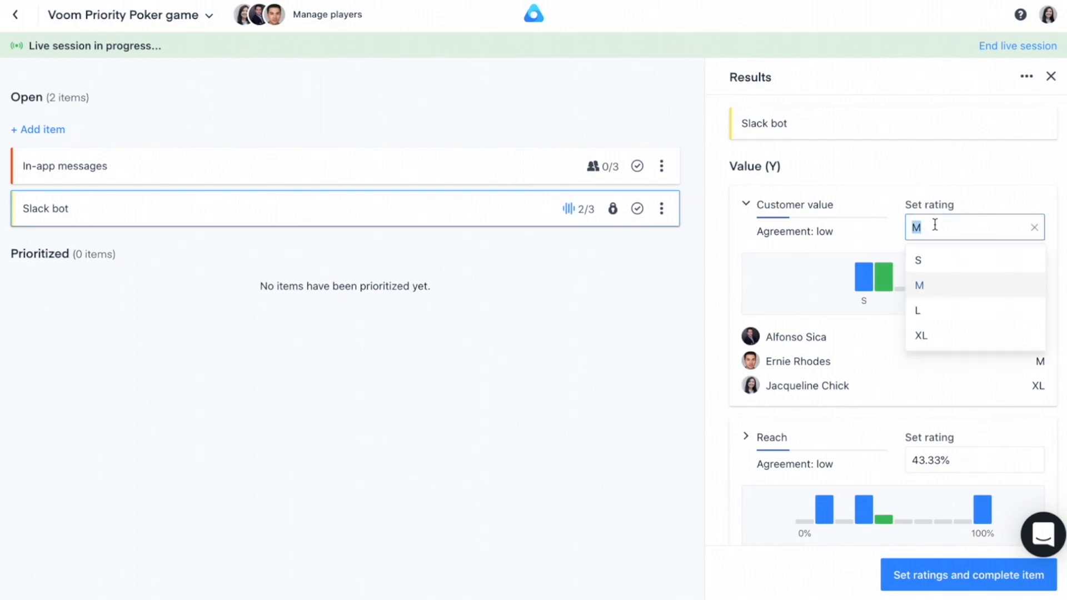
pyautogui.click(927, 335)
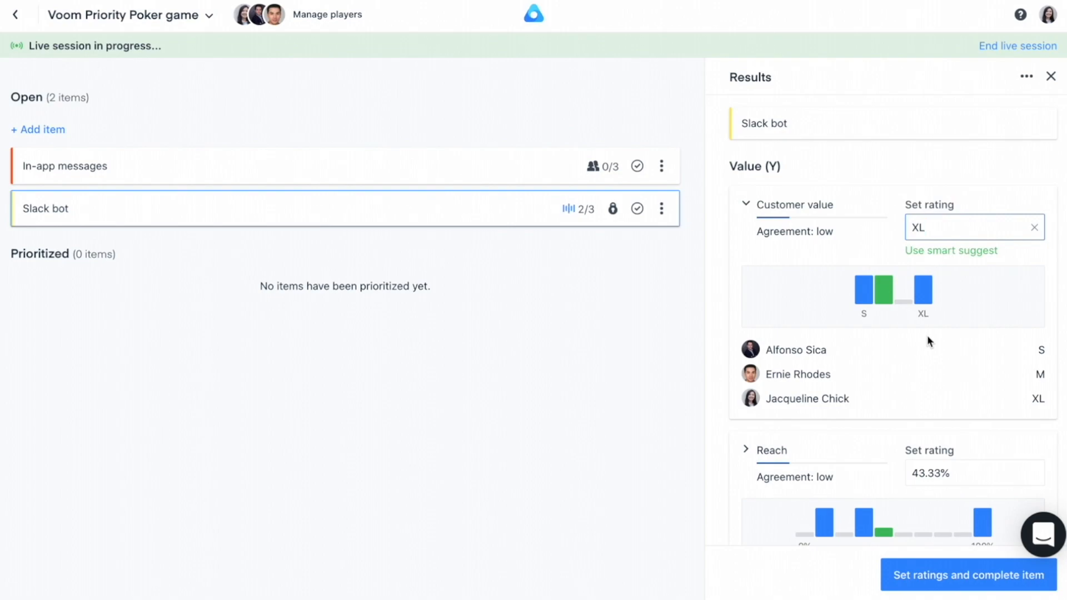
pyautogui.click(961, 576)
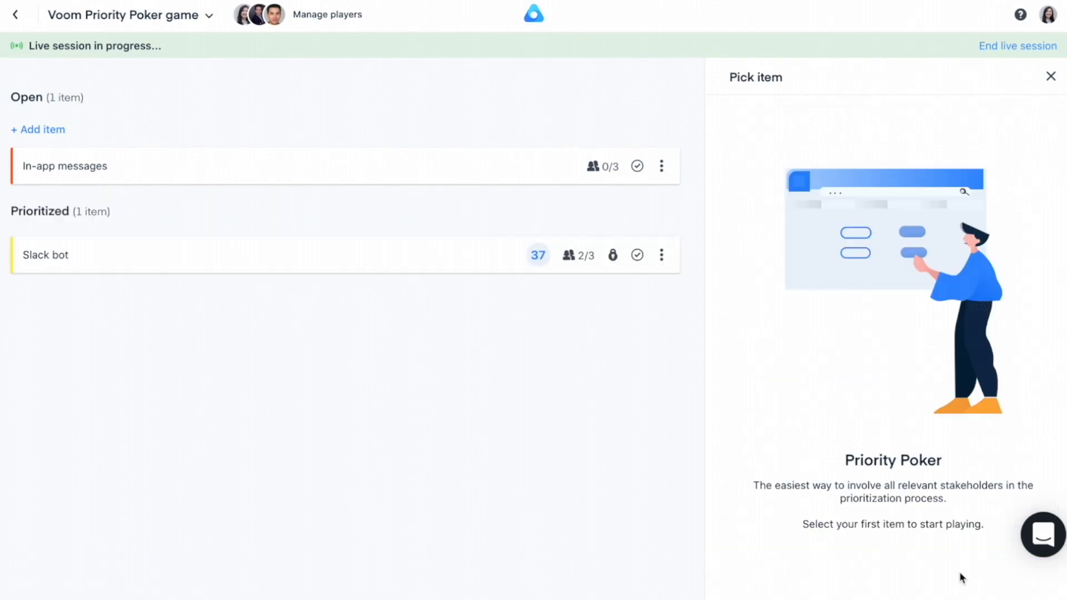